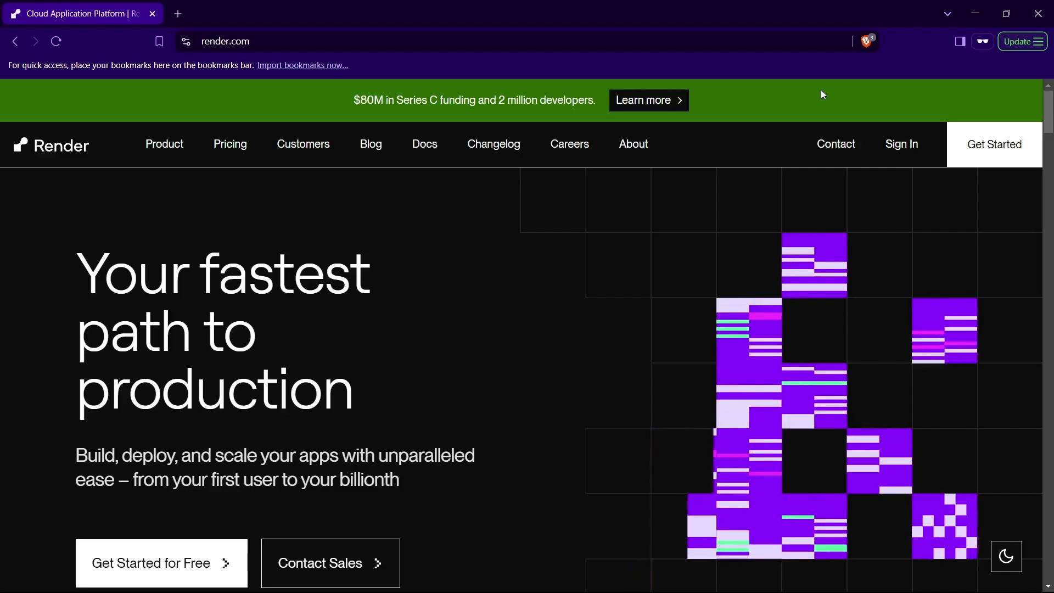
Open Render's Create an account page from the Get Started button on render.com.
left_click(989, 152)
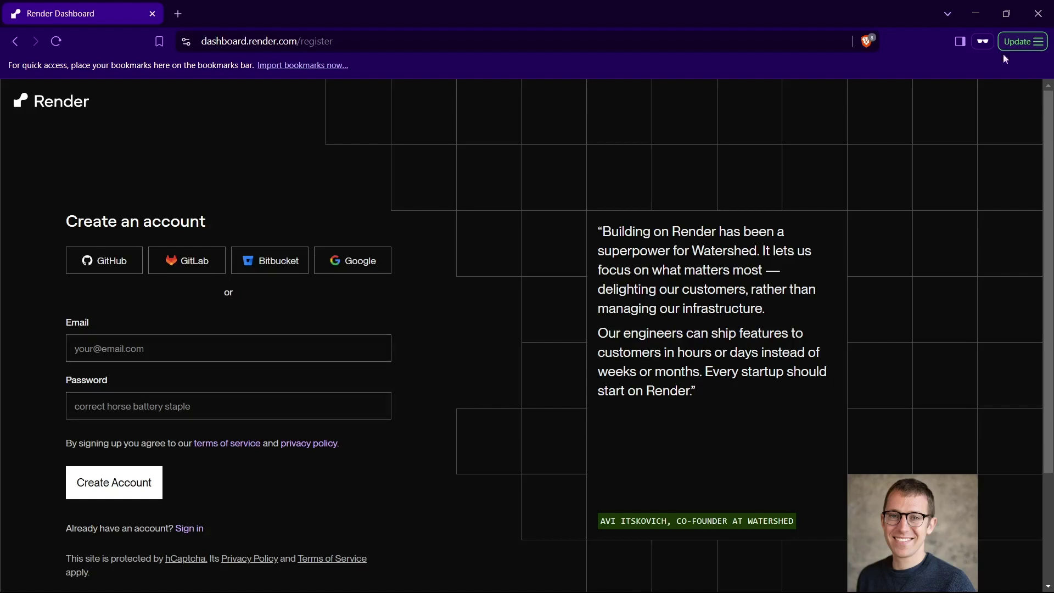
Dismiss the sign-up window and start a New Web Service deployed from an Existing Image.
left_click(1038, 13)
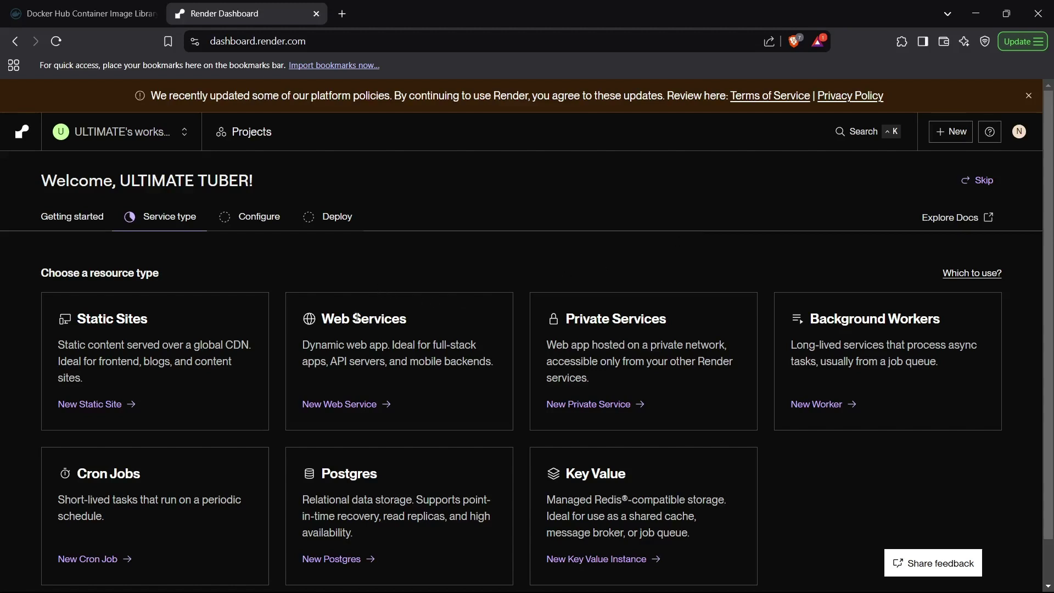
left_click(349, 411)
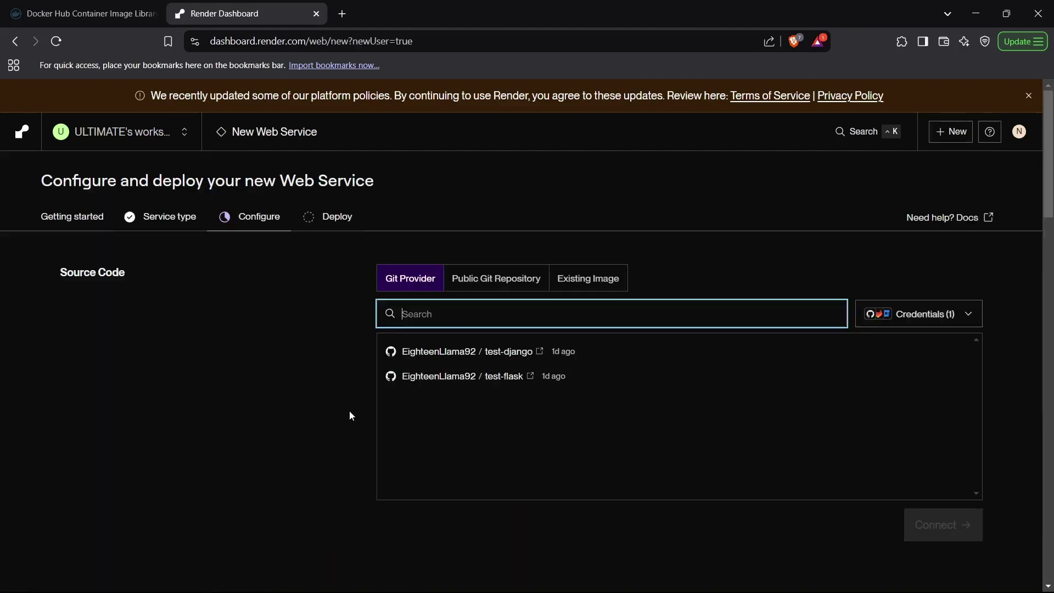
left_click(593, 288)
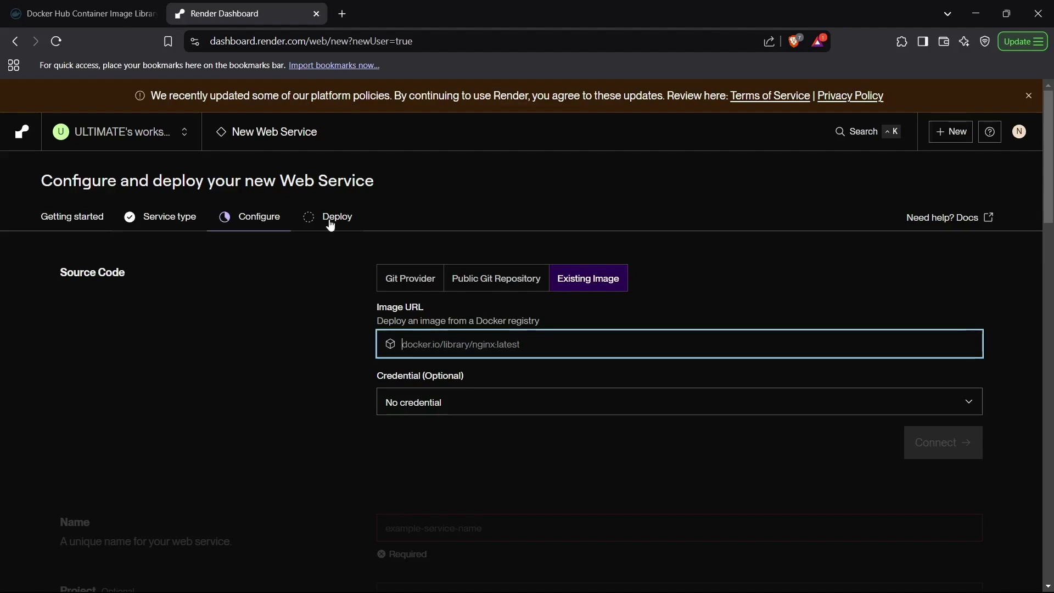
Copy the parth2k3/django repository name from Docker Hub and return to the Render form.
left_click(82, 13)
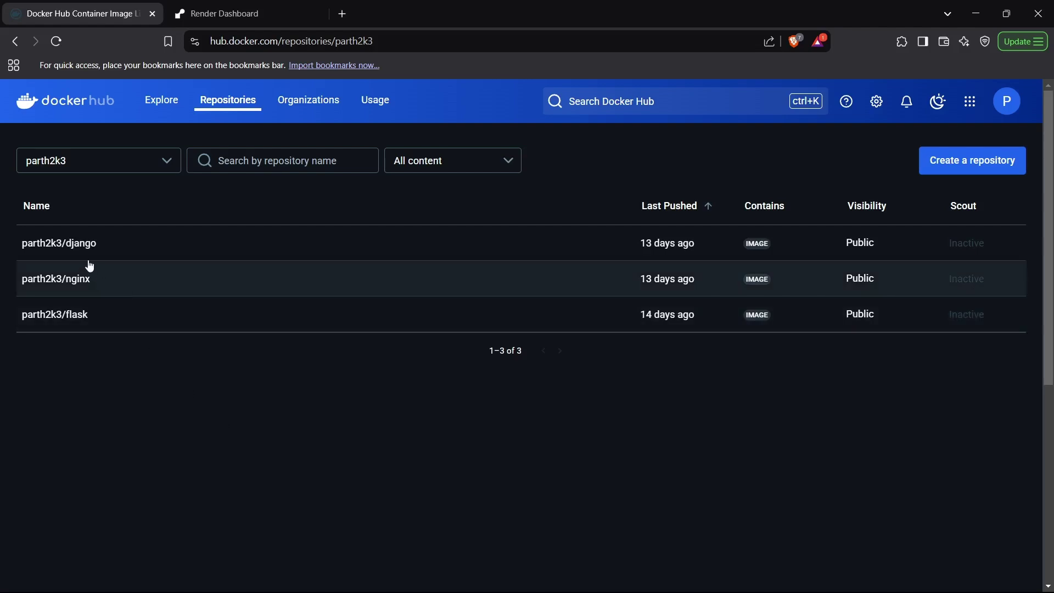
left_click(81, 245)
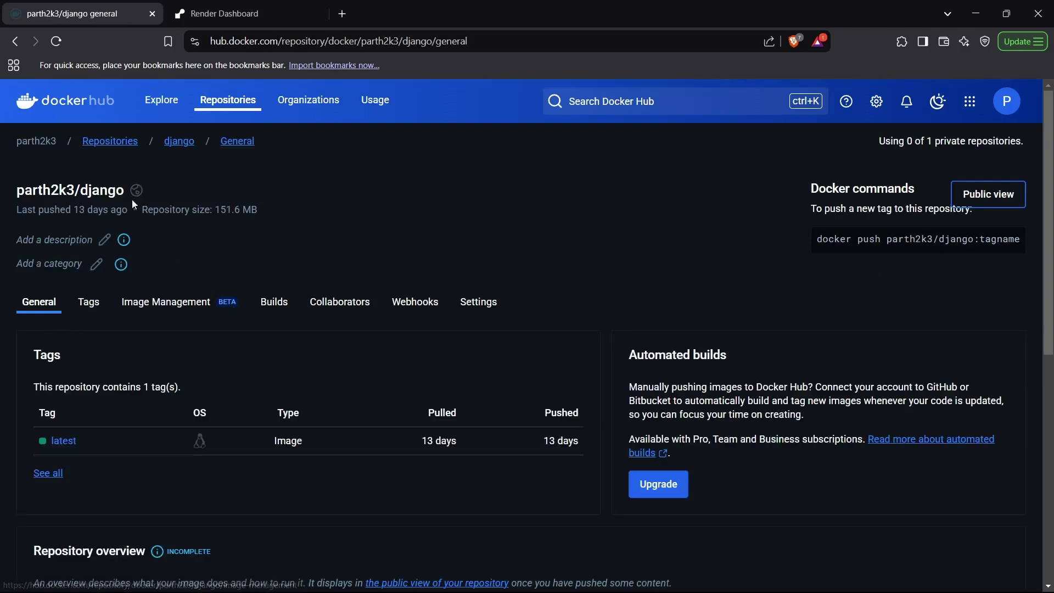
left_click_drag(126, 190, 15, 190)
key("ctrl+c")
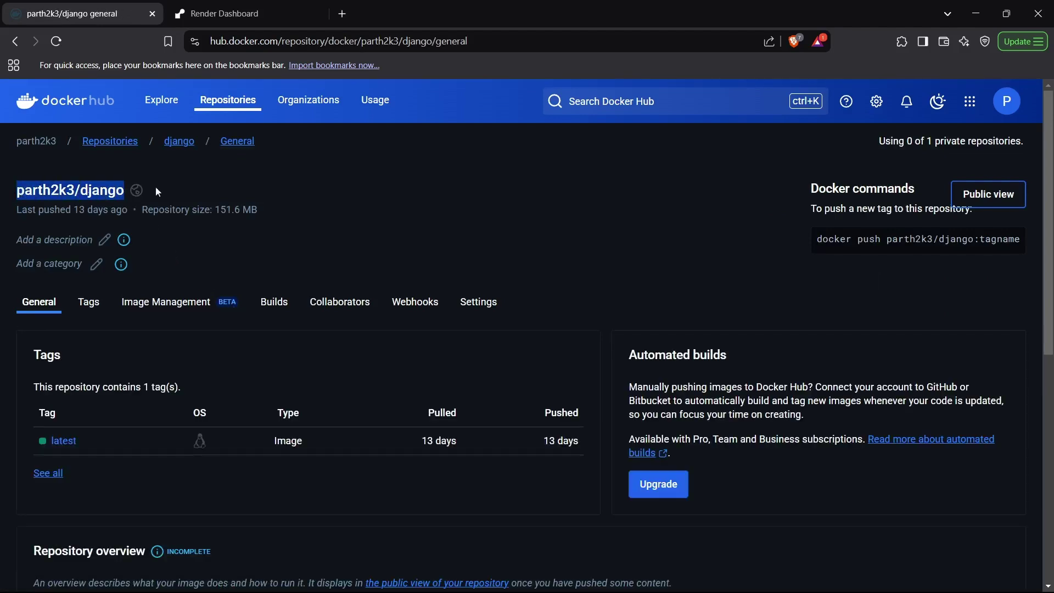
left_click(239, 13)
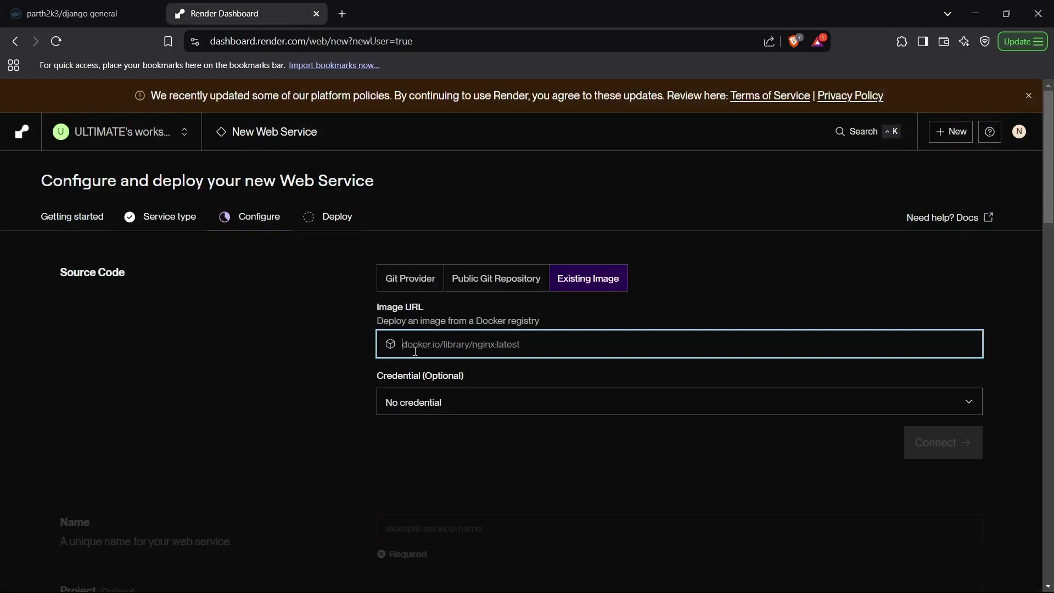
Paste the repository name into Image URL, delete it, and list the saved credentials.
key("ctrl+v")
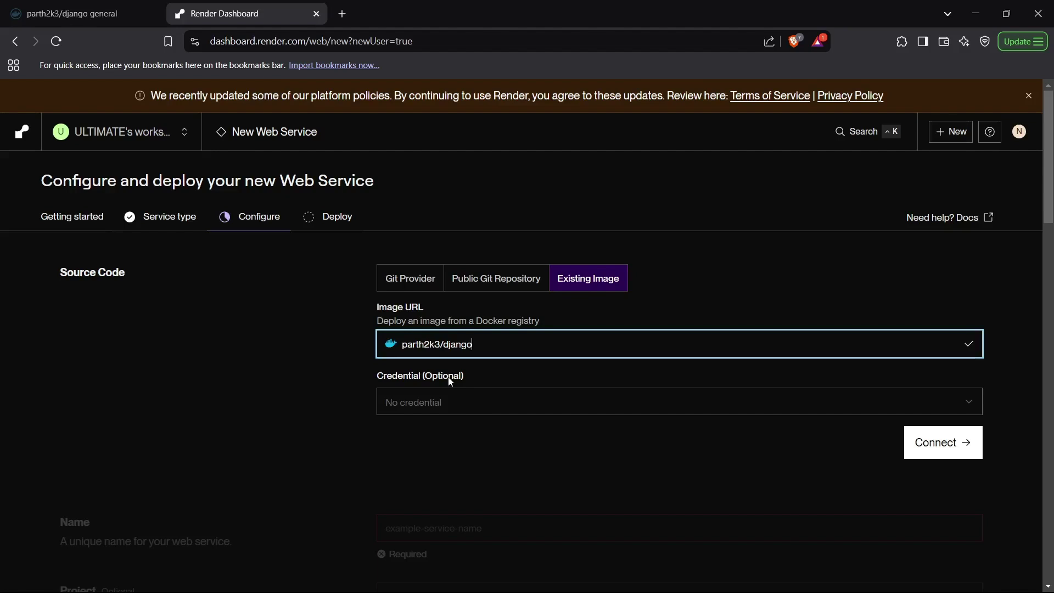
key("ctrl+shift+Left")
key("ctrl+shift+Left")
key("ctrl+shift+Left")
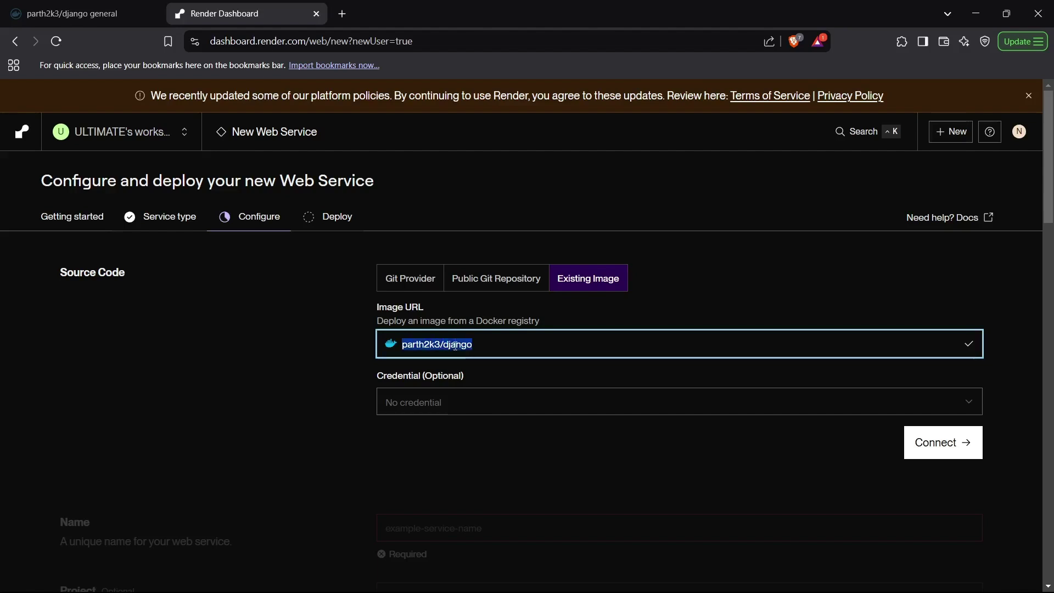
key("BackSpace")
left_click(426, 410)
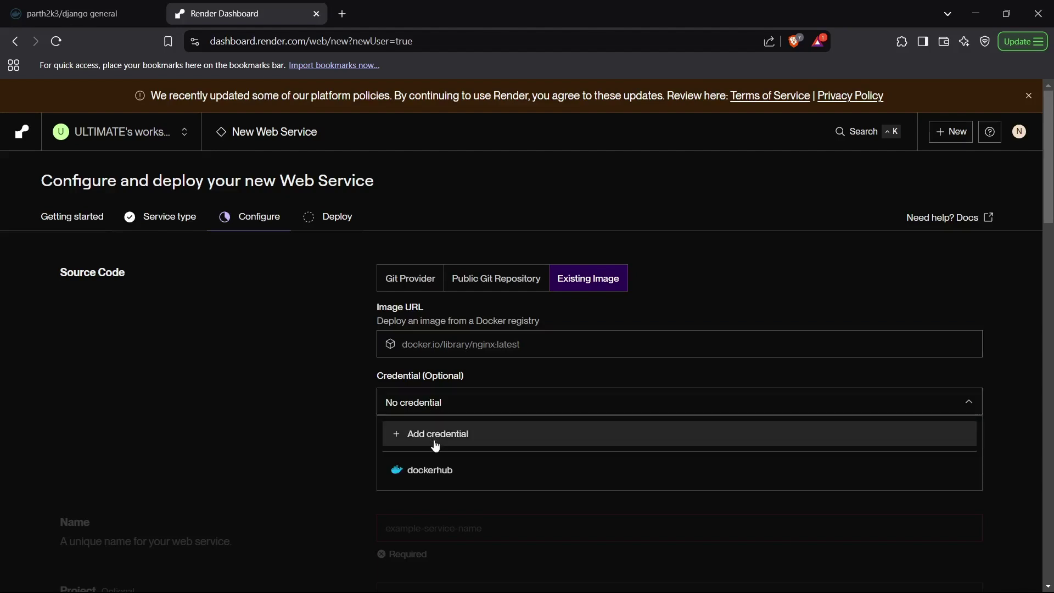
Start a new credential with Docker as the registry, then cancel the form.
left_click(431, 437)
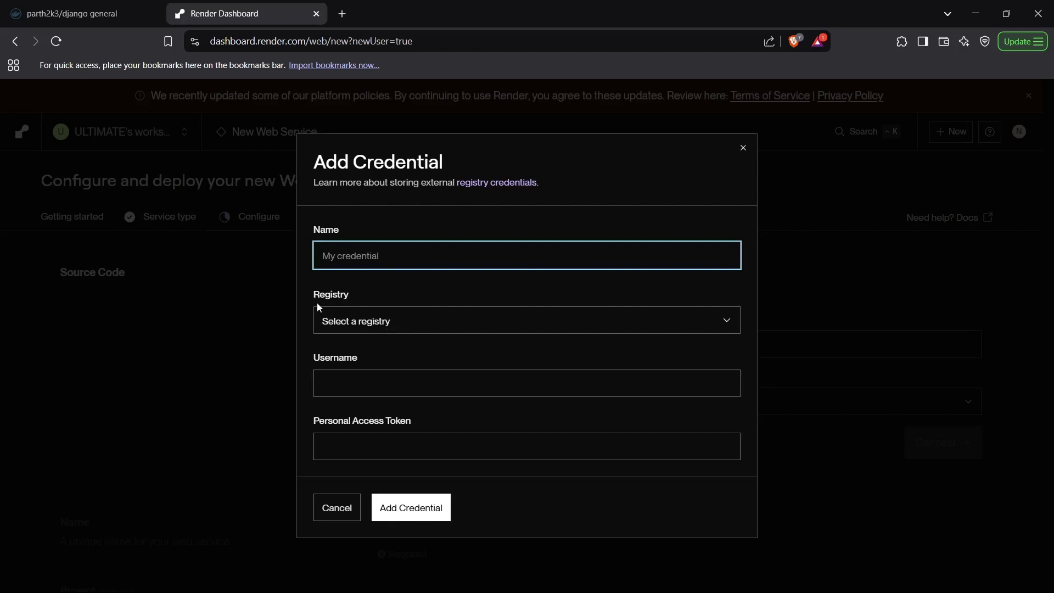
left_click(345, 326)
left_click(374, 407)
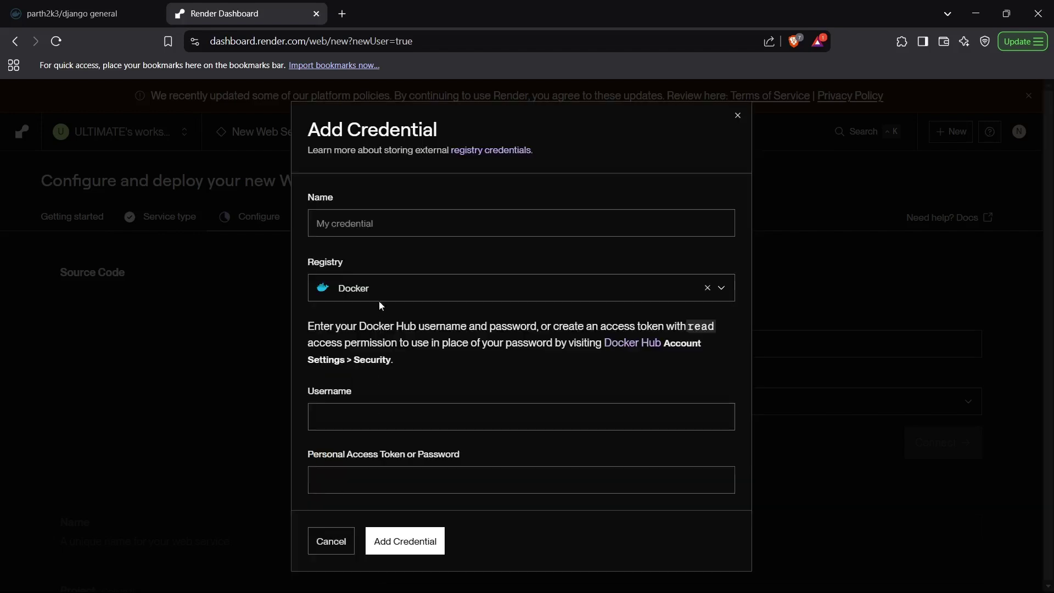
left_click(365, 474)
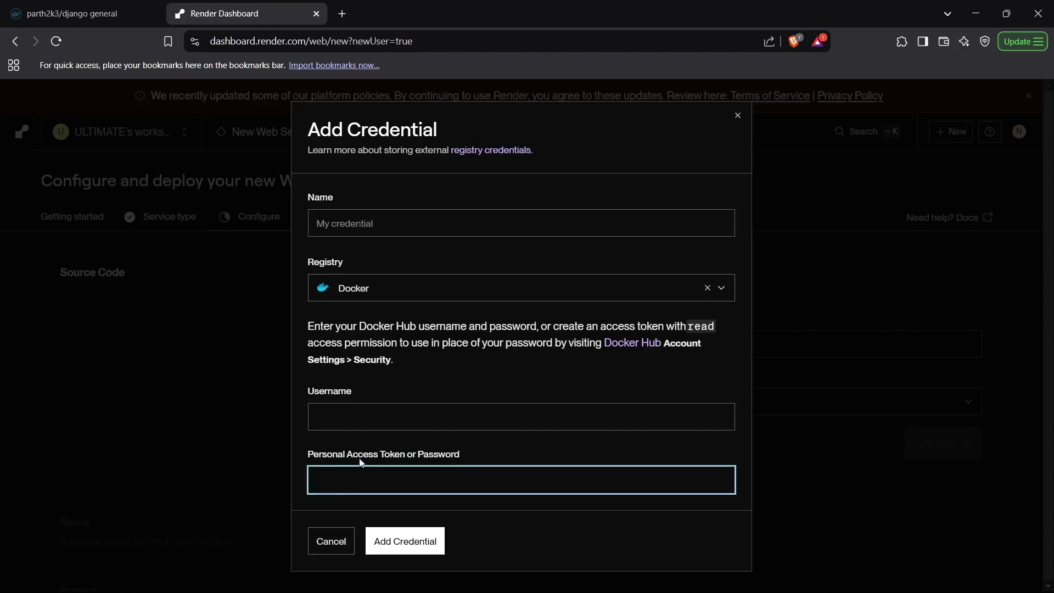
left_click(370, 229)
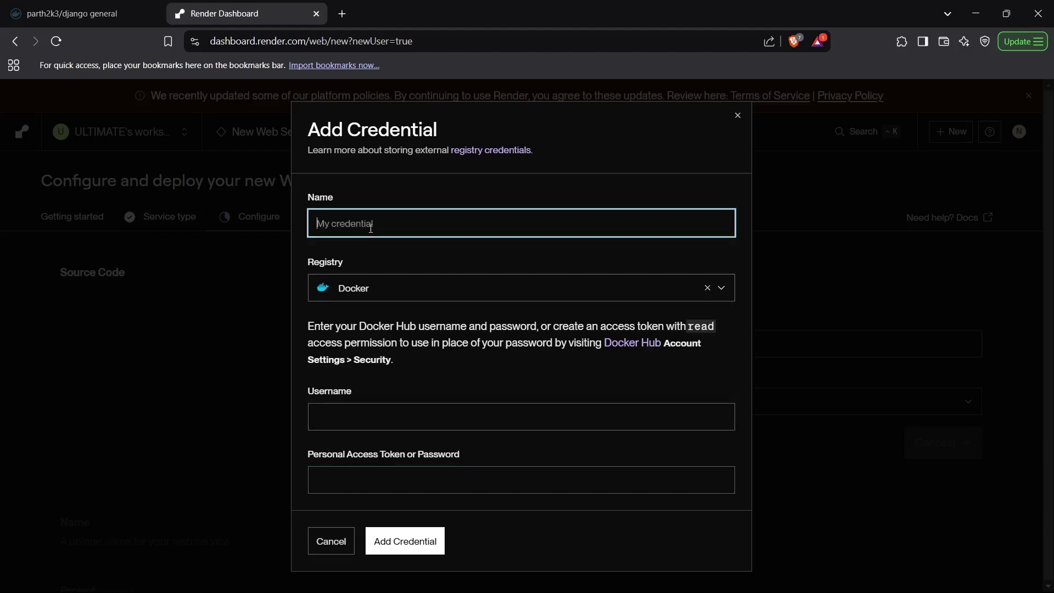
left_click(737, 115)
Choose the dockerhub credential, enter parth2k3/django as Image URL, and connect it.
left_click(602, 402)
left_click(572, 465)
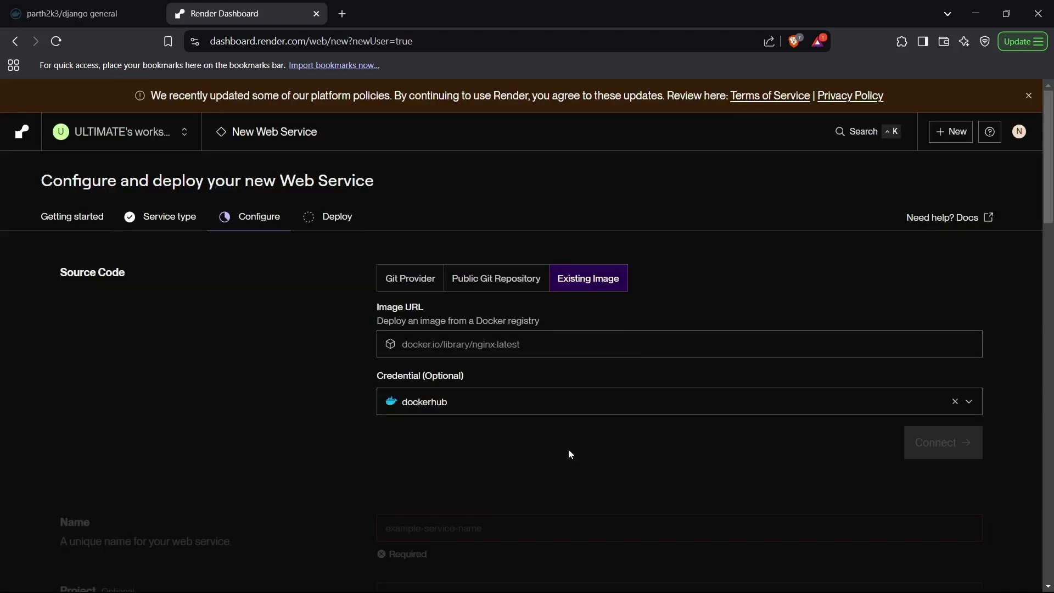
left_click(537, 349)
type("parth")
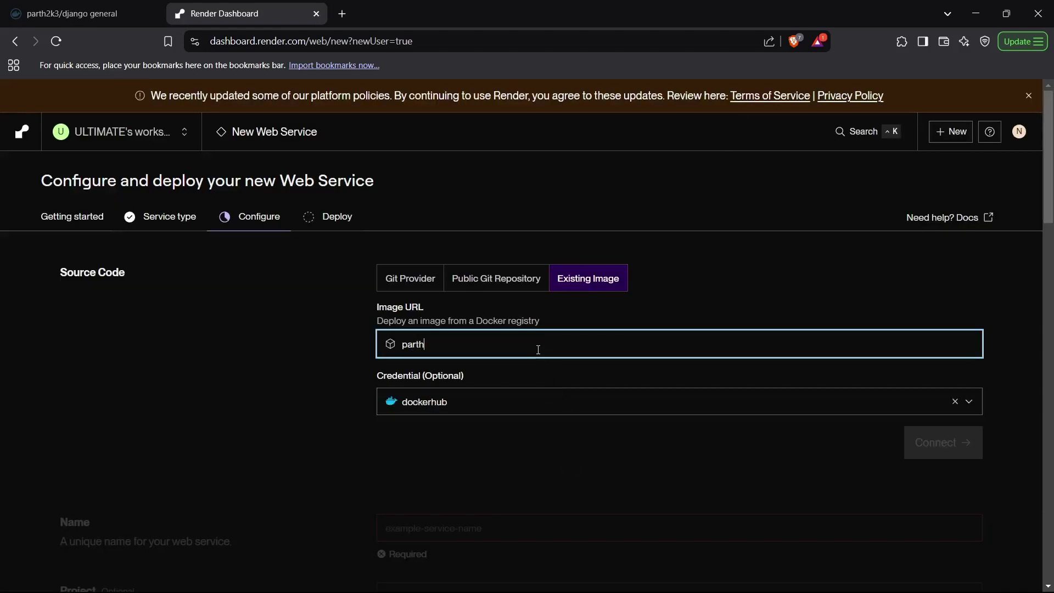
type("2k3/")
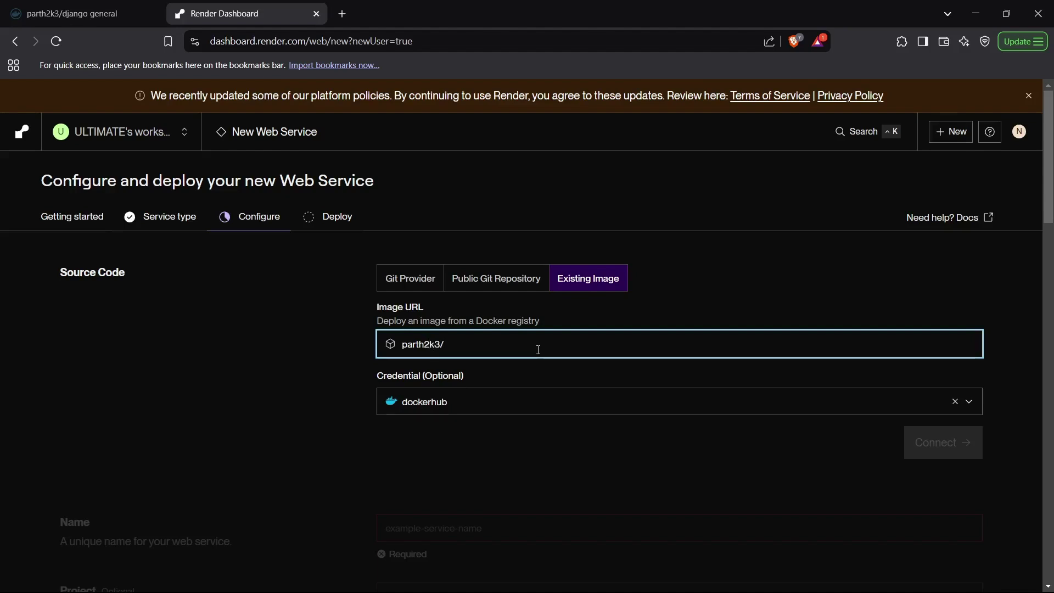
type("djang")
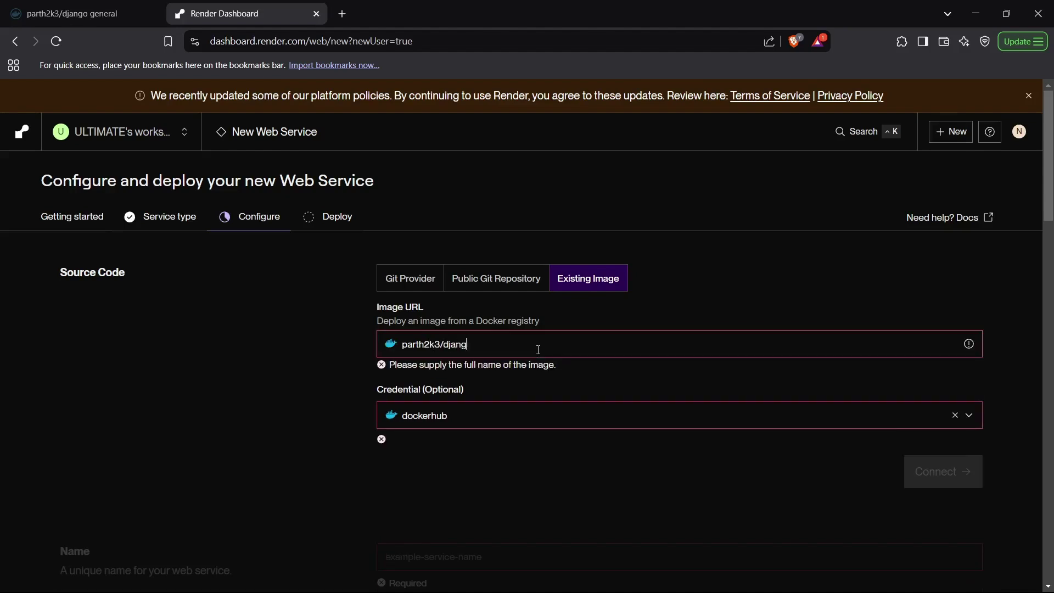
type("o")
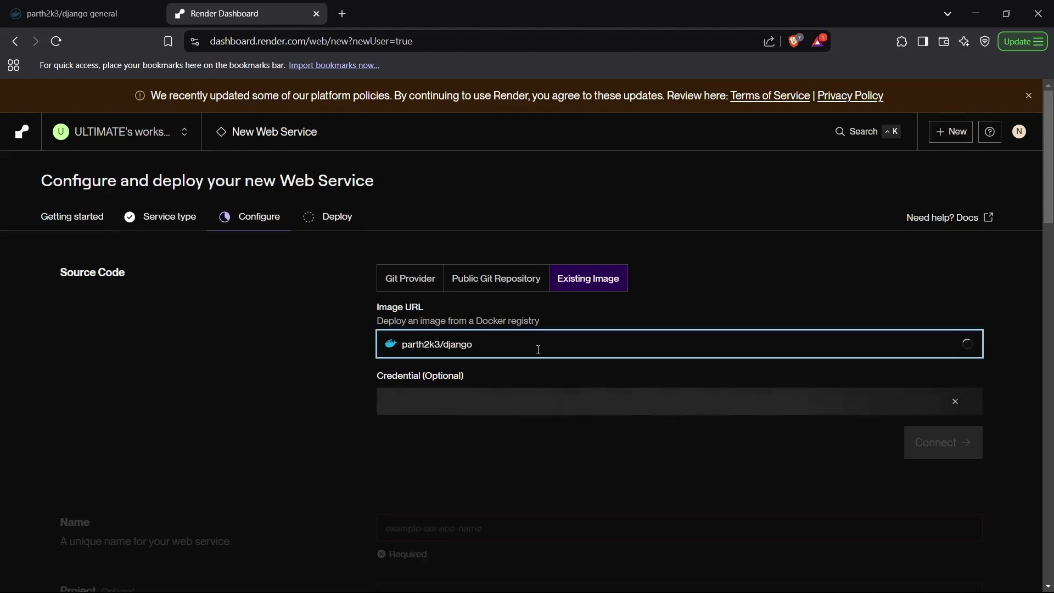
left_click(421, 376)
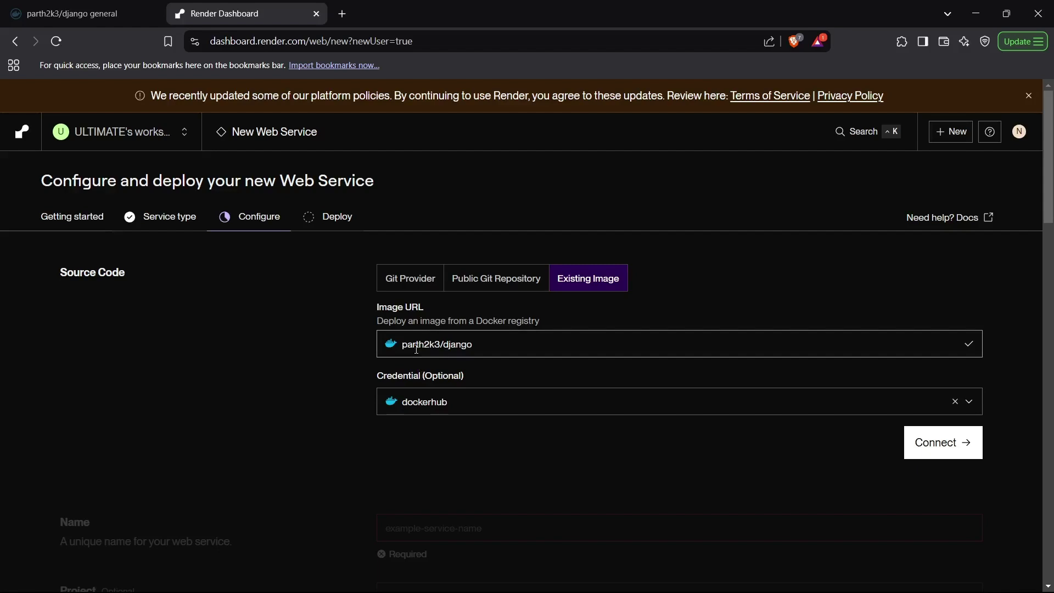
left_click(75, 13)
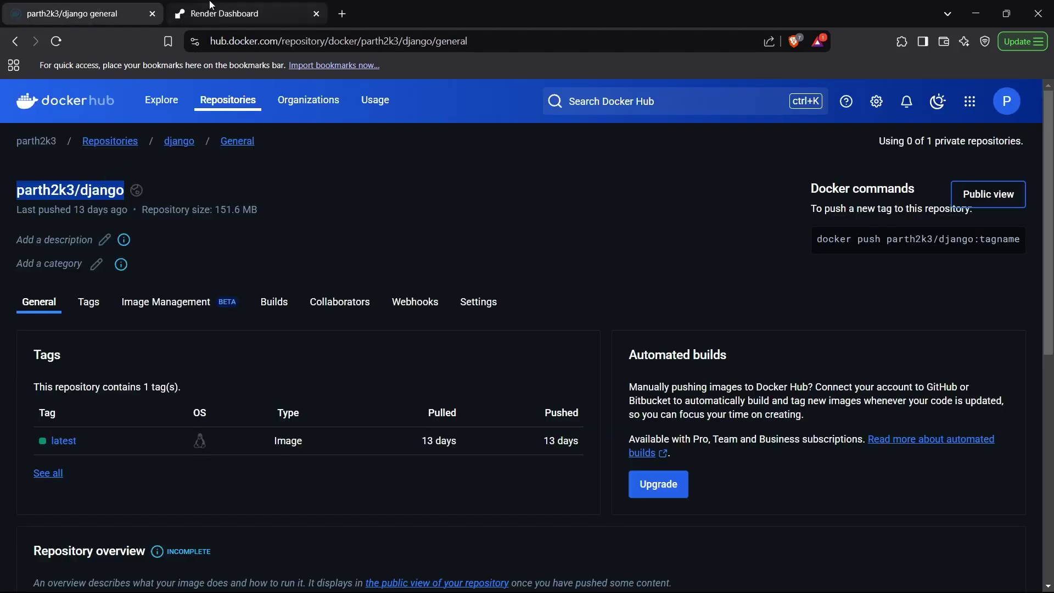
left_click(223, 13)
left_click(952, 441)
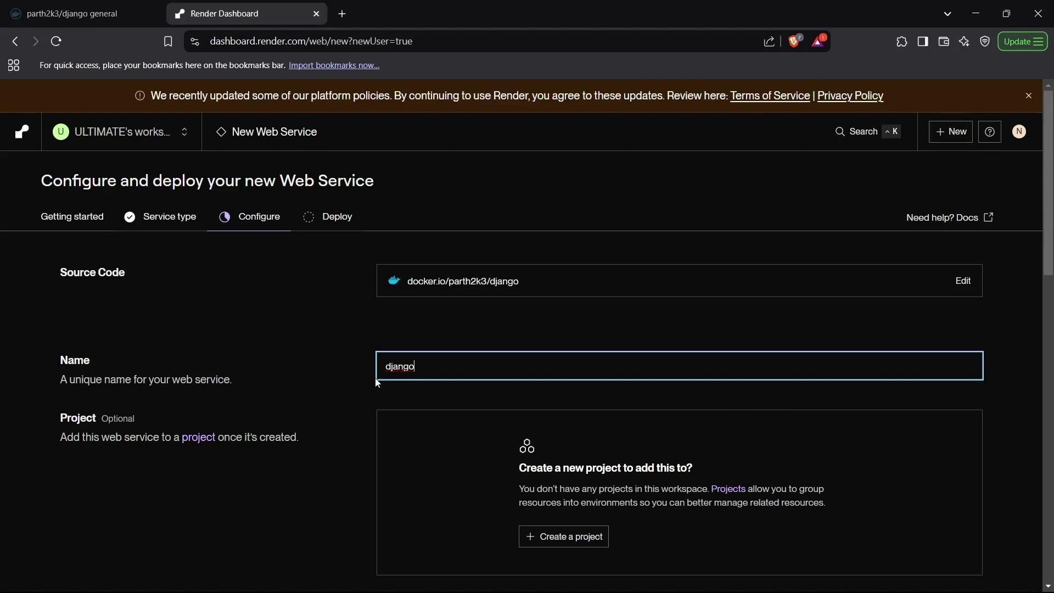
scroll(375, 381, "down", 2)
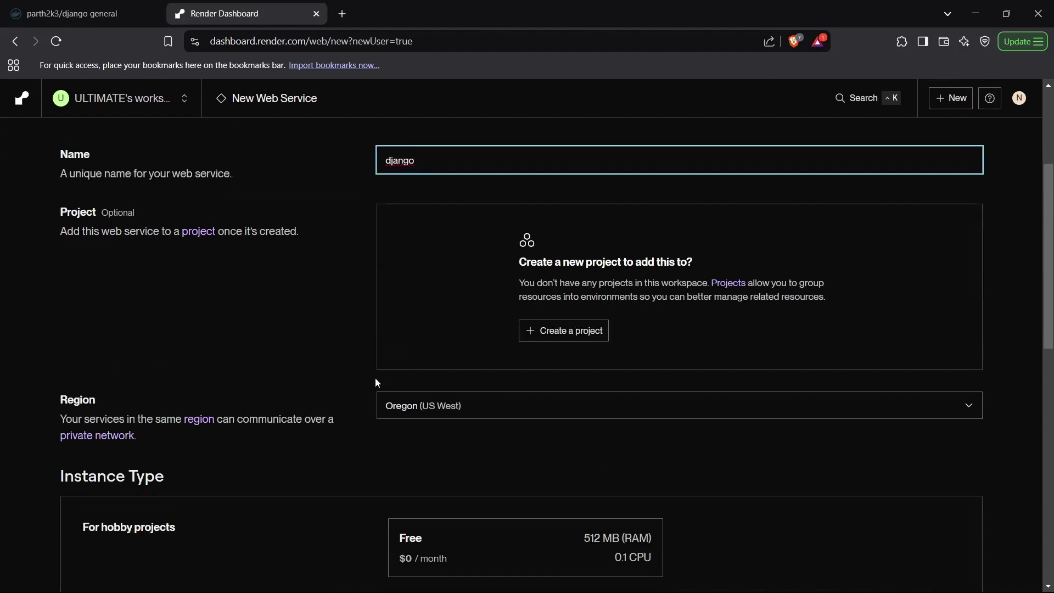
Keep the Oregon (US West) region, choose the Free instance type, and expand Advanced settings.
left_click(391, 416)
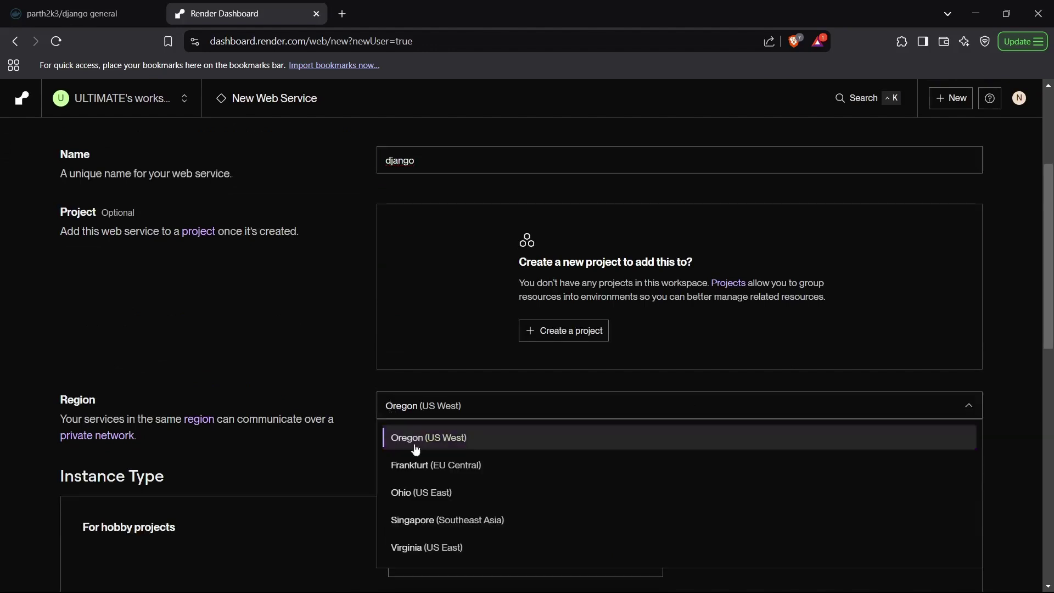
left_click(431, 418)
scroll(348, 430, "down", 2)
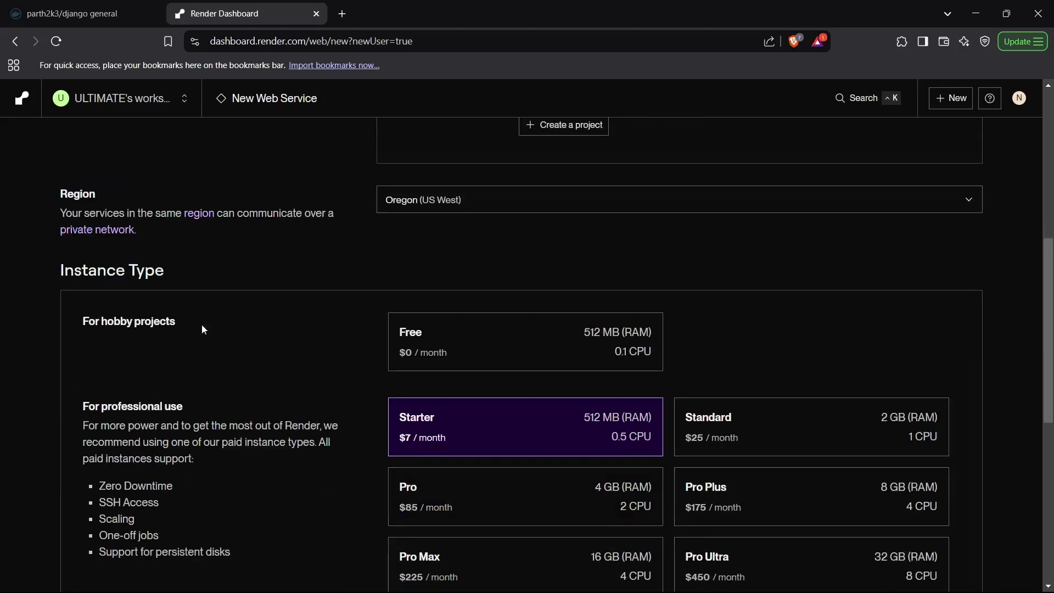
left_click(441, 337)
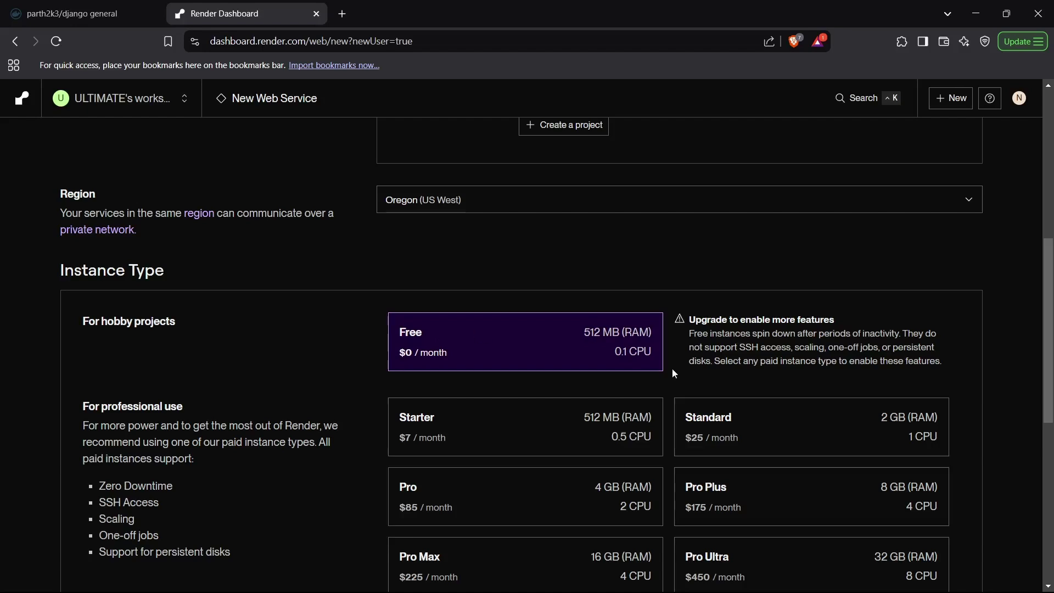
scroll(671, 368, "down", 5)
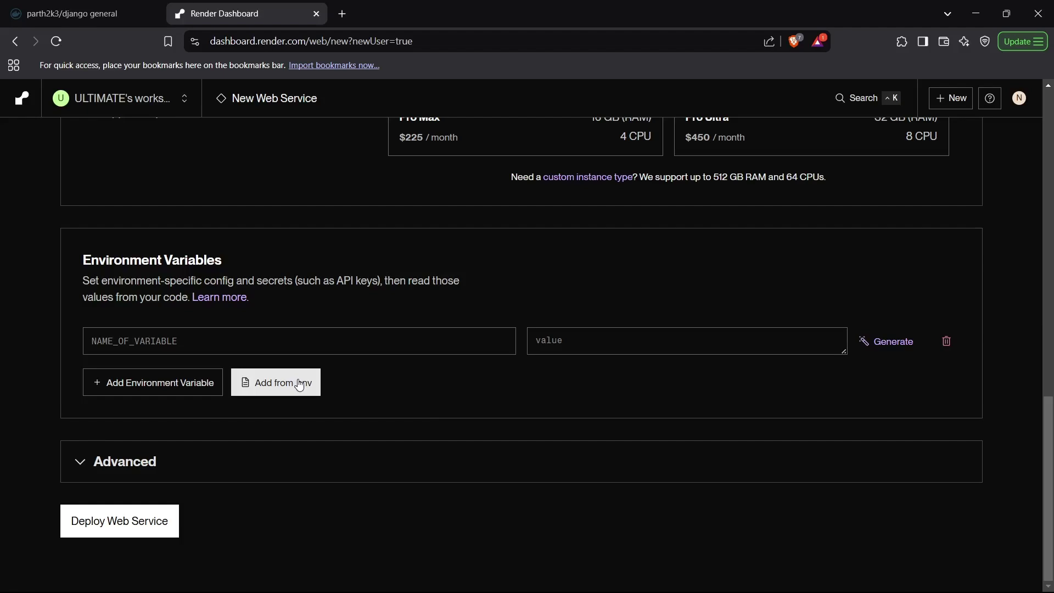
left_click(199, 470)
scroll(231, 413, "down", 5)
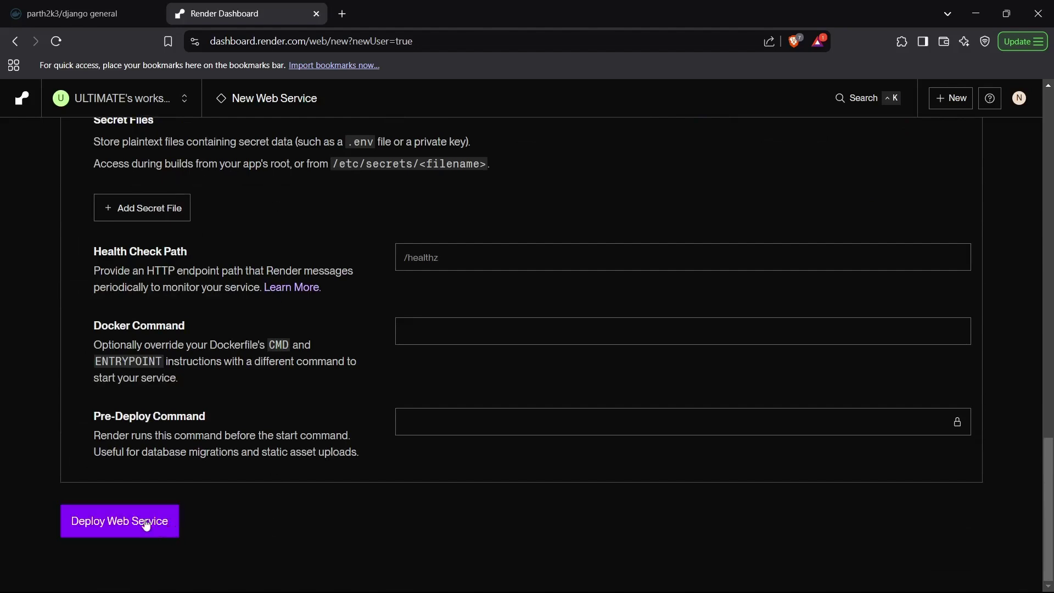
Deploy the django web service and highlight the Starting service log line.
left_click(118, 523)
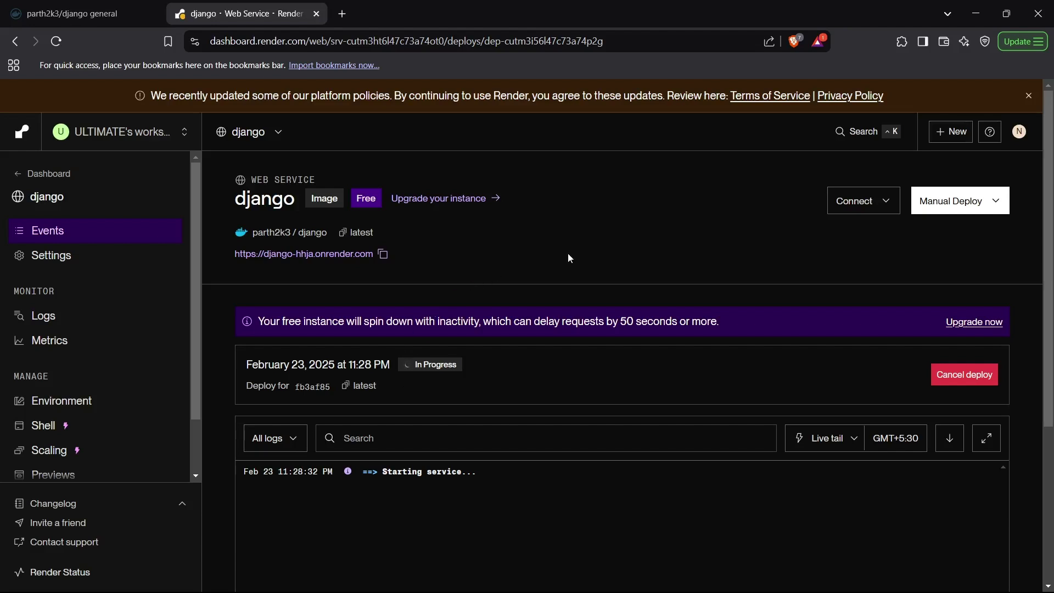
scroll(568, 258, "down", 3)
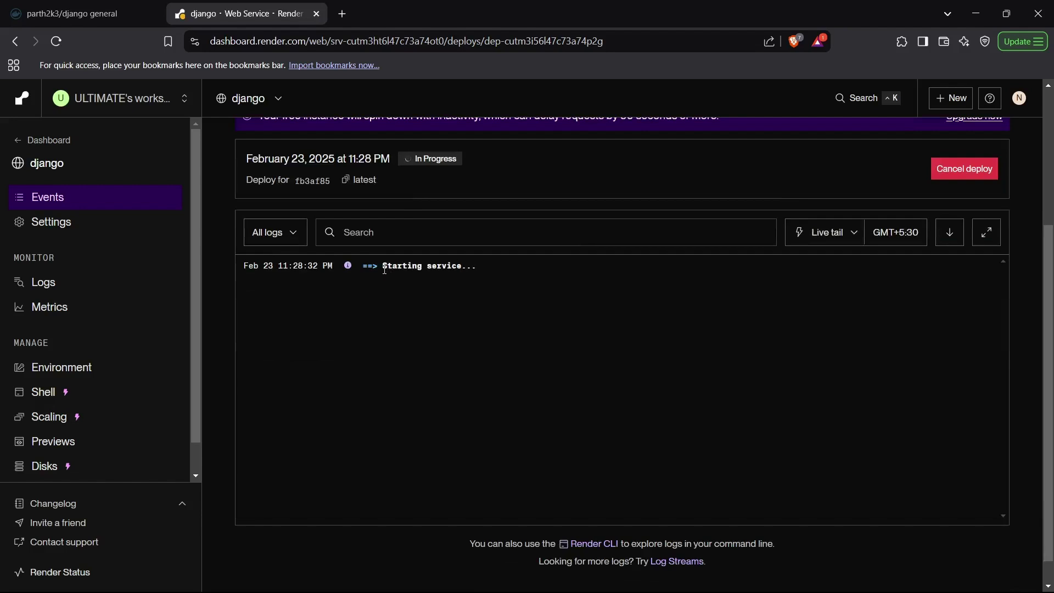
left_click_drag(383, 270, 474, 270)
left_click(482, 274)
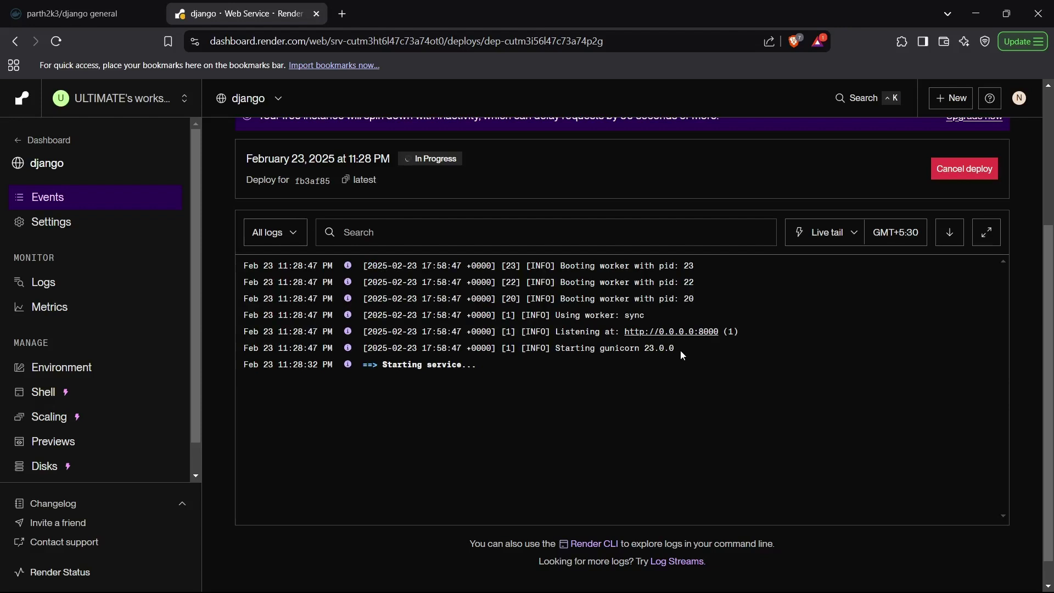
left_click_drag(680, 350, 350, 263)
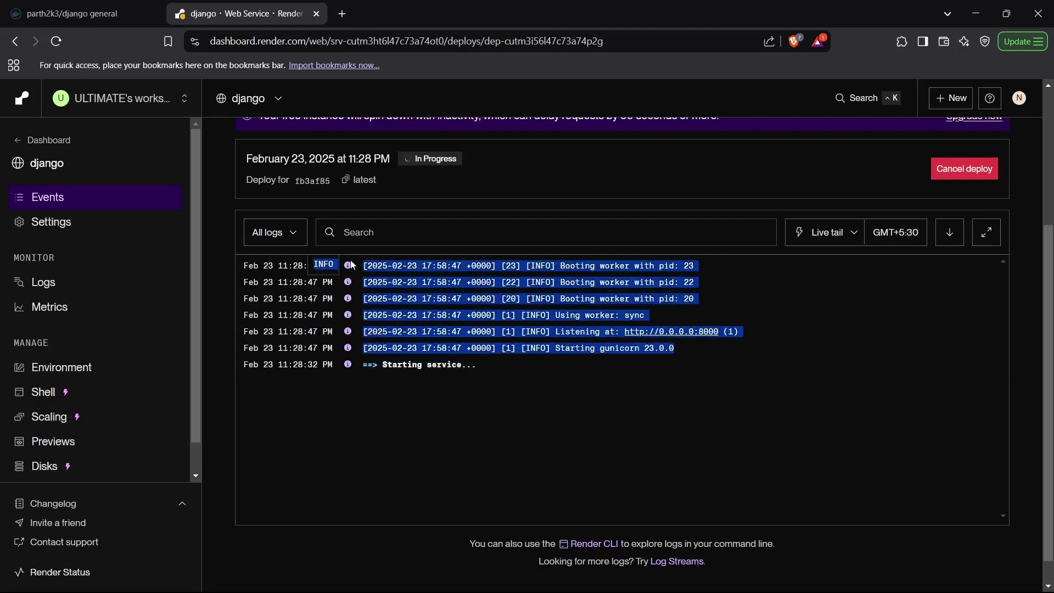
left_click(493, 317)
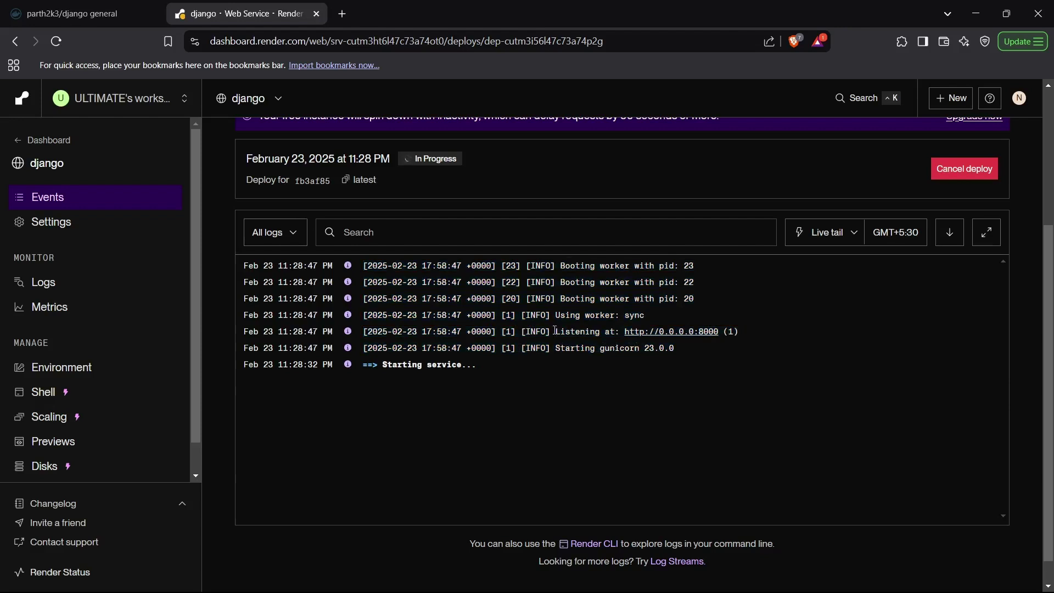
left_click_drag(551, 331, 760, 338)
left_click(760, 335)
left_click(729, 580)
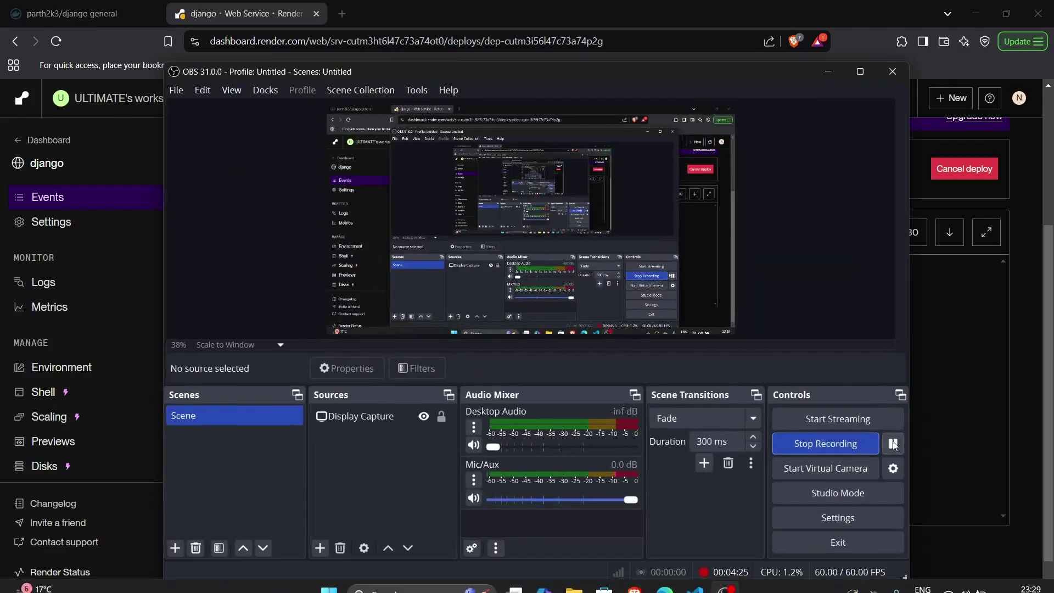
left_click(829, 71)
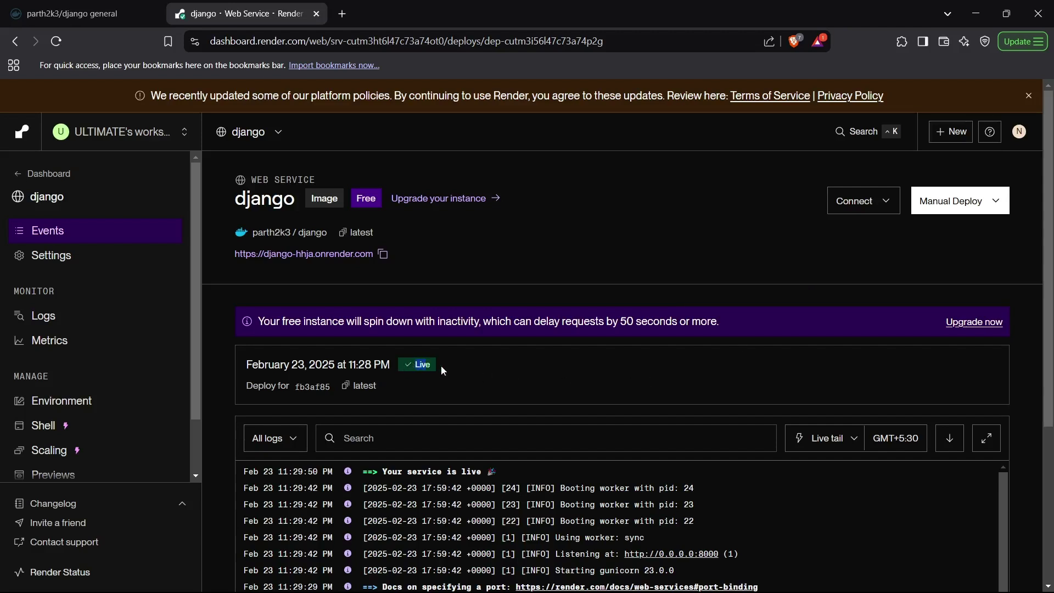
scroll(461, 375, "down", 3)
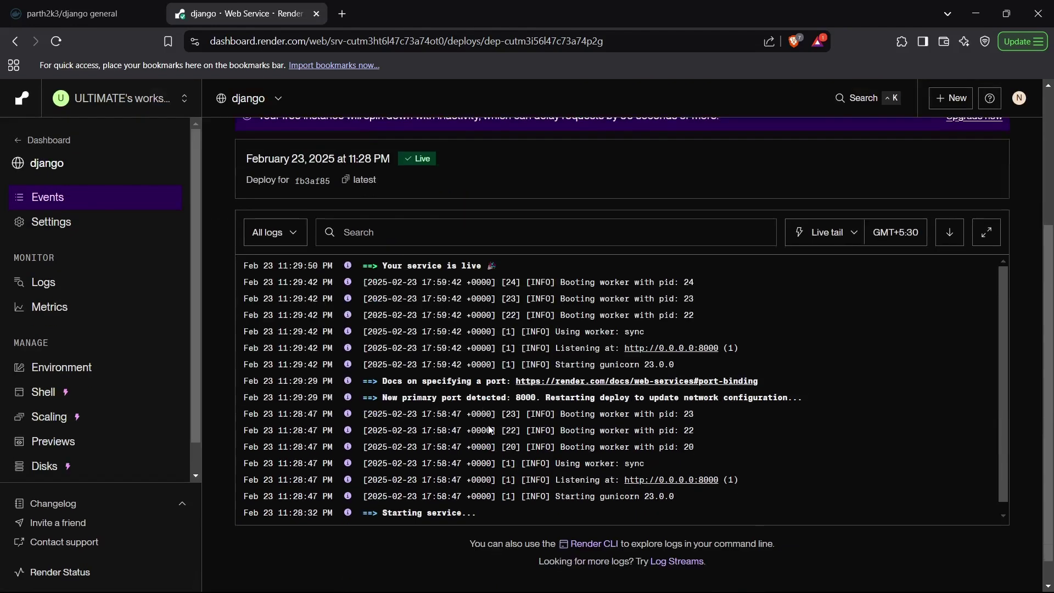
Confirm 'Your service is live' in the logs and select the django-hhja.onrender.com URL.
mouse_move(676, 499)
left_mouse_down()
mouse_move(392, 458)
mouse_move(360, 421)
left_mouse_up()
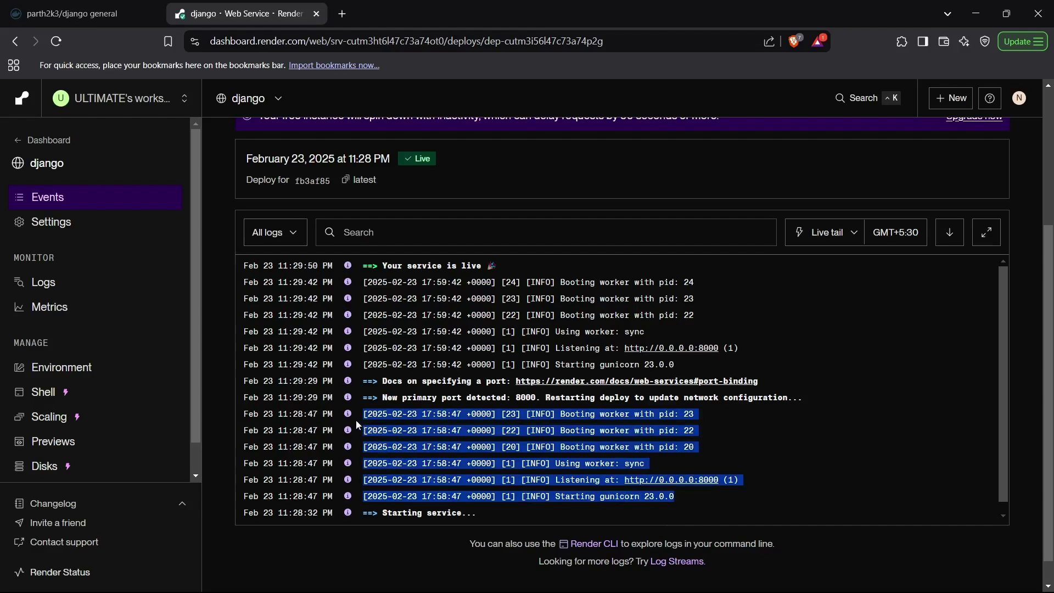
scroll(355, 420, "up", 3)
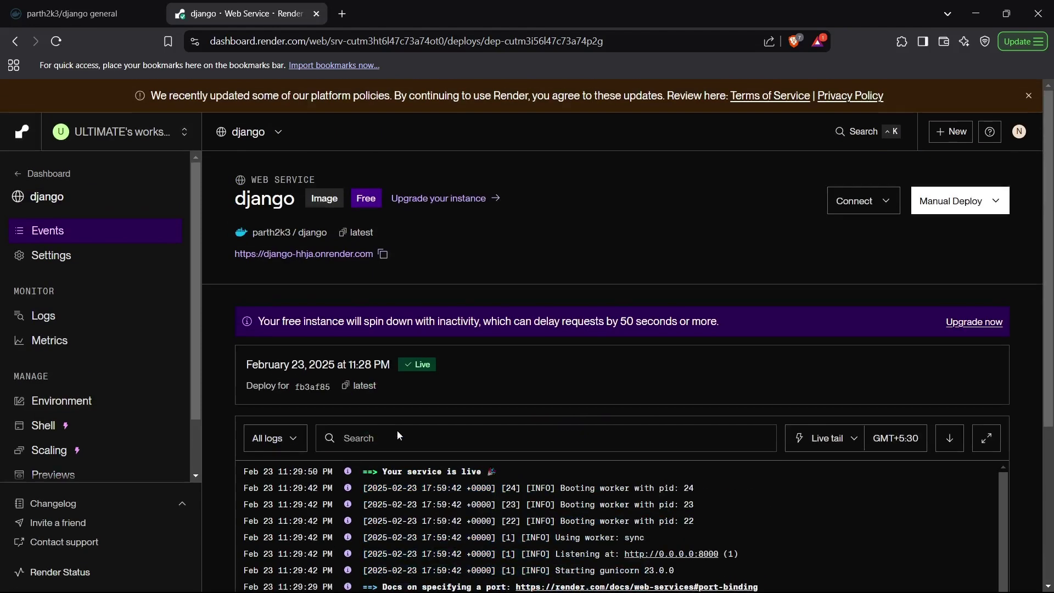
left_click_drag(492, 473, 382, 473)
left_click(412, 423)
left_click_drag(233, 253, 394, 253)
left_click(385, 281)
View Django's install-success page at django-hhja.onrender.com, then return to the Render dashboard.
left_click(267, 254, "ctrl")
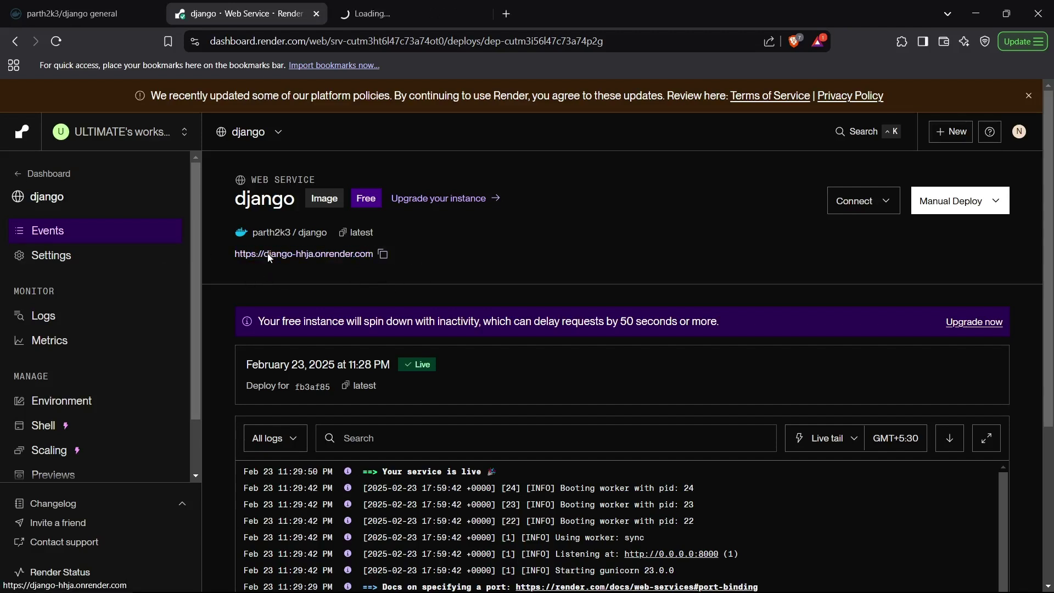
left_click(416, 13)
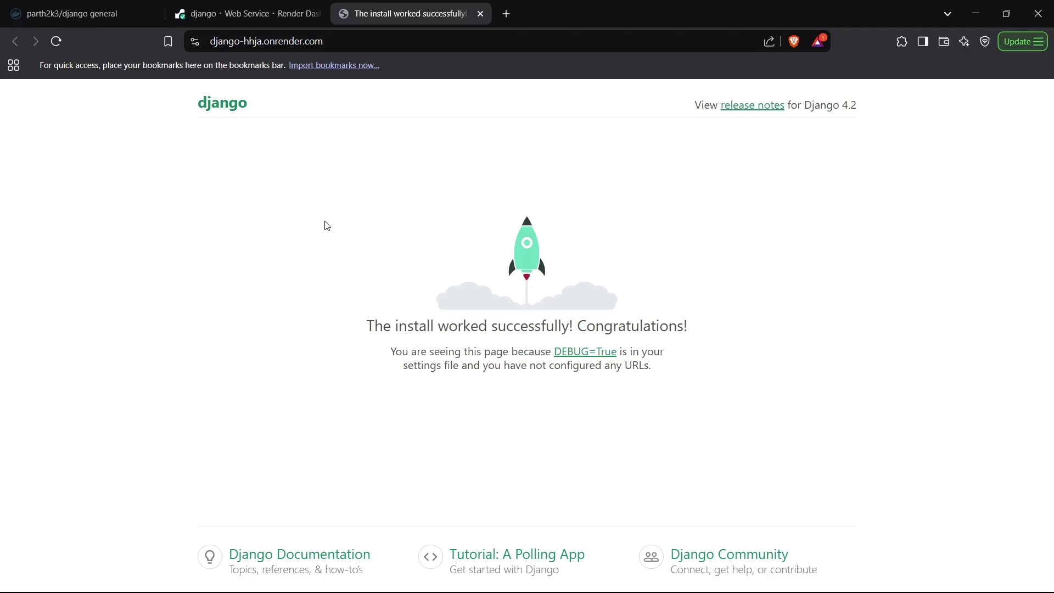
left_click(247, 13)
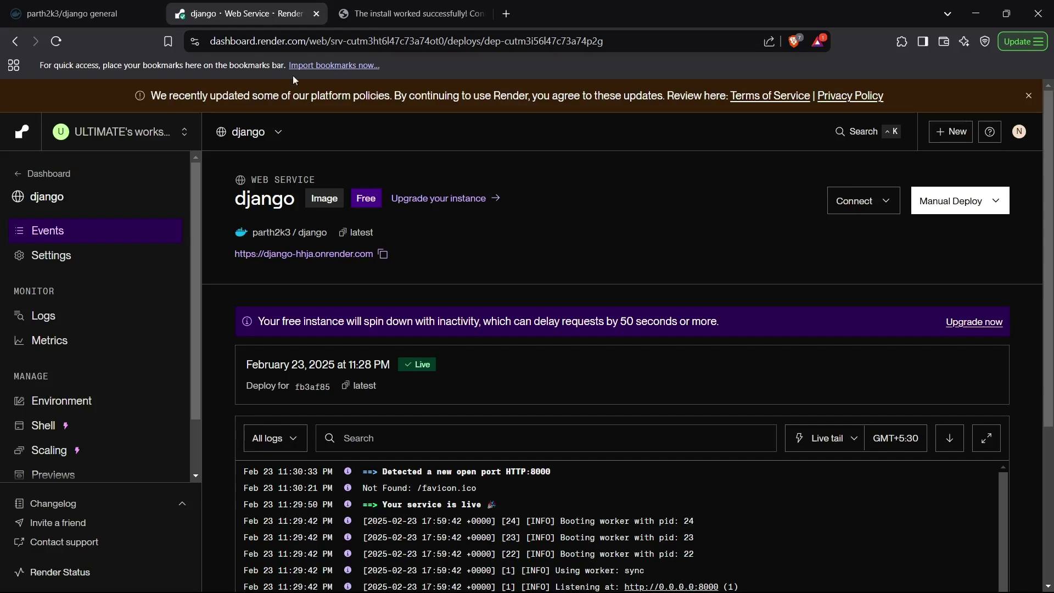